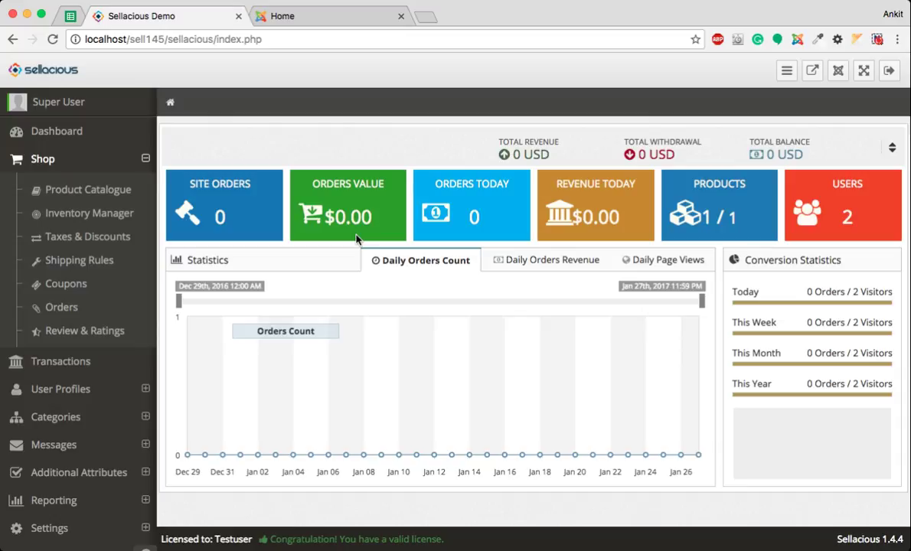
# Open the Shop > Product Catalogue list from the sidebar
pyautogui.click(121, 193)
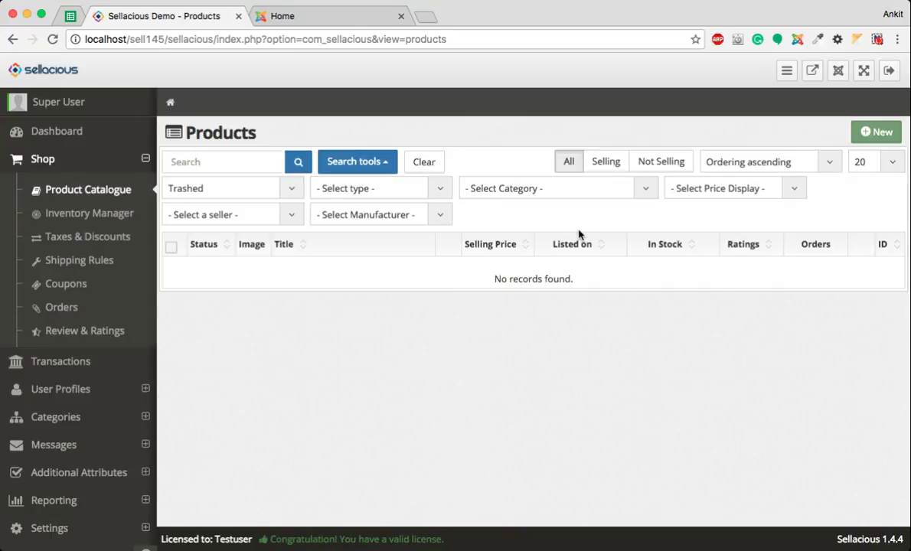
# Start a new product and show its Basic Information with the Product Type choices
pyautogui.click(873, 136)
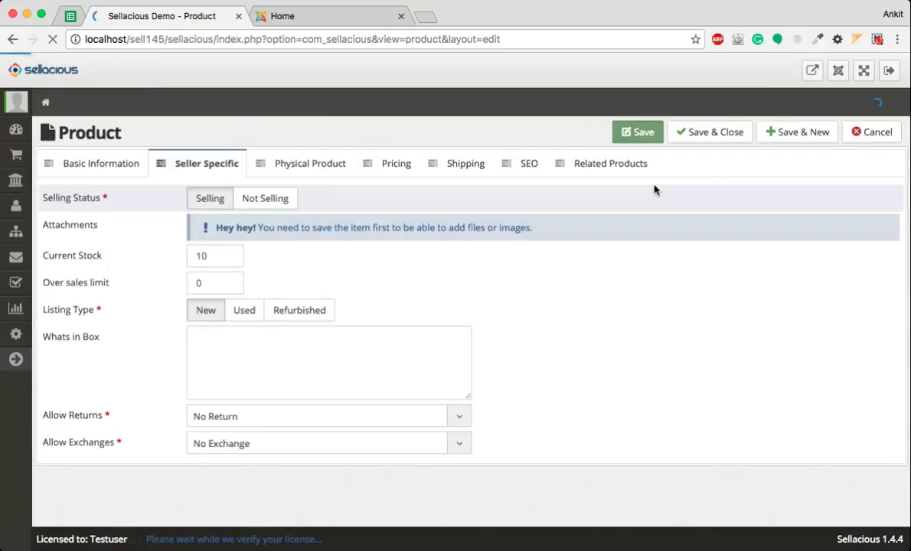
pyautogui.click(102, 161)
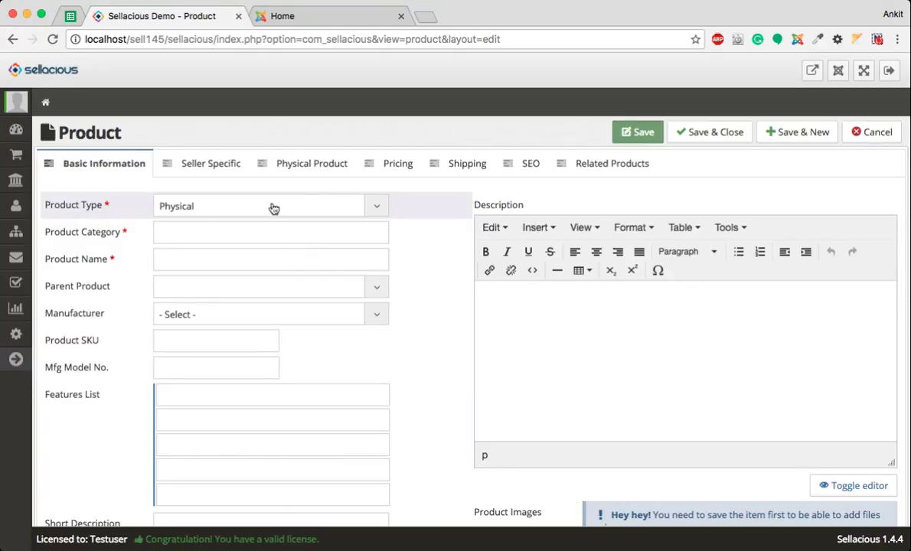
pyautogui.click(375, 211)
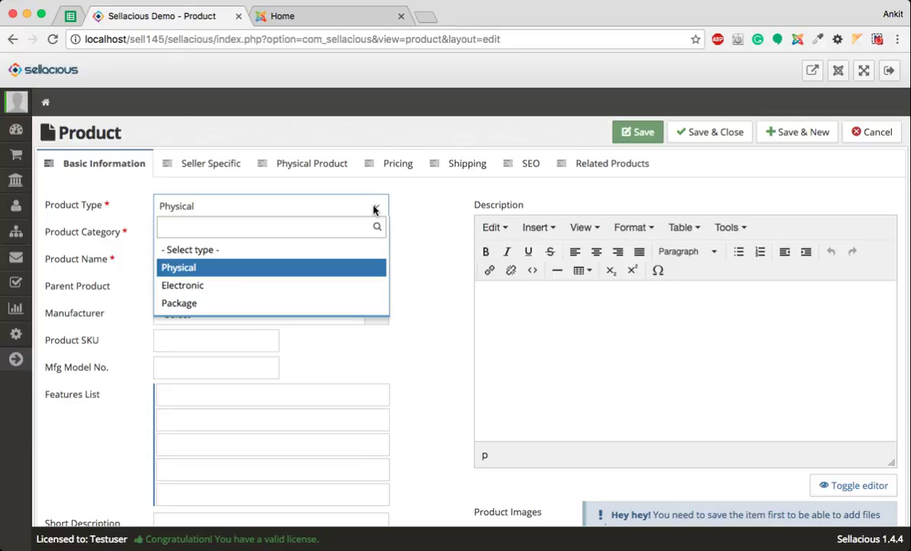
# Keep Physical as product type and choose the T-Shirts category by searching 't-sh'
pyautogui.click(374, 209)
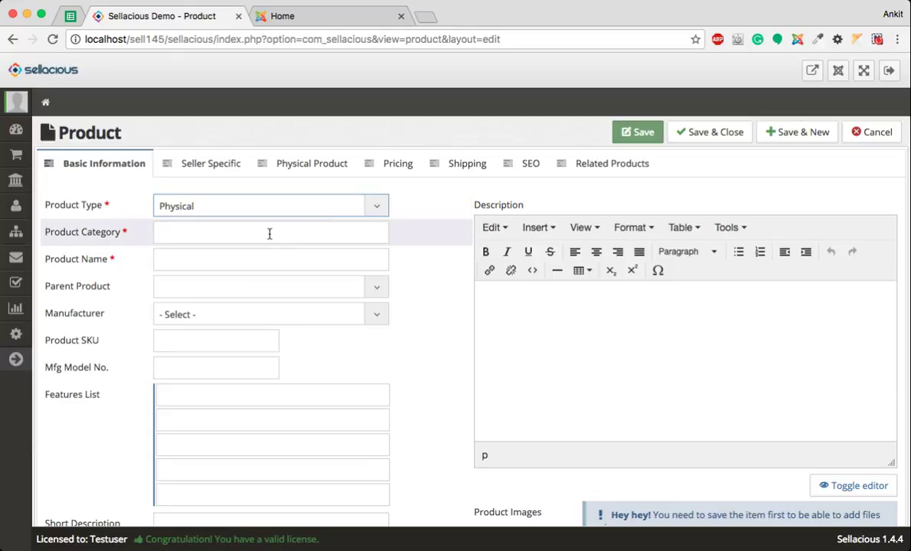
pyautogui.click(226, 234)
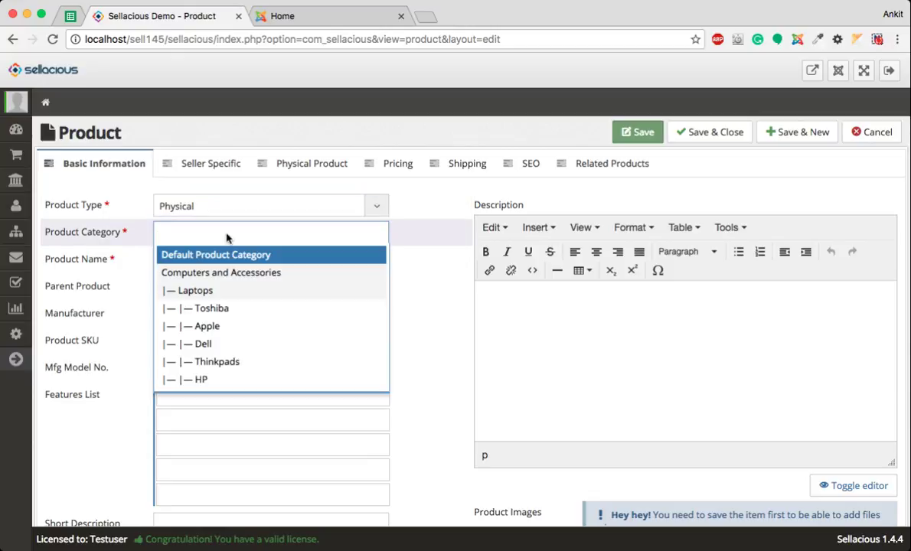
pyautogui.write('t')
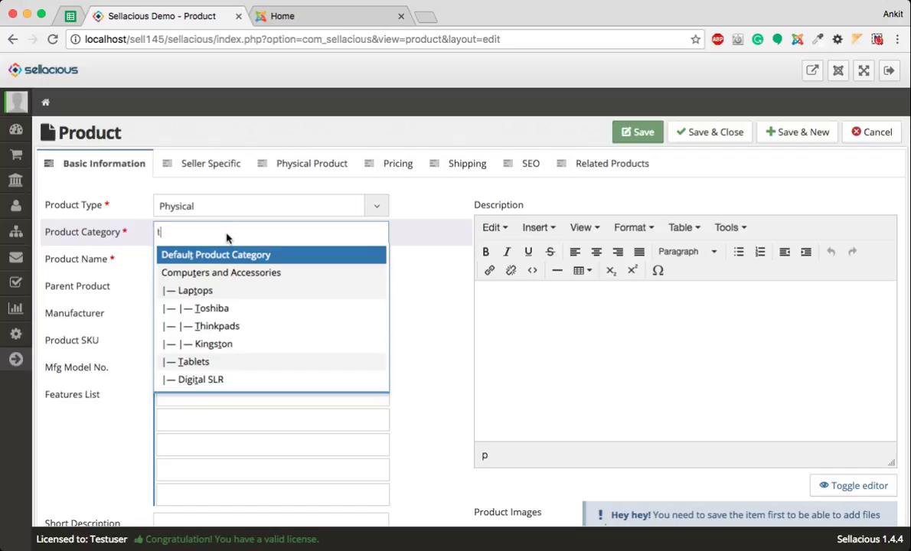
pyautogui.write('-sh')
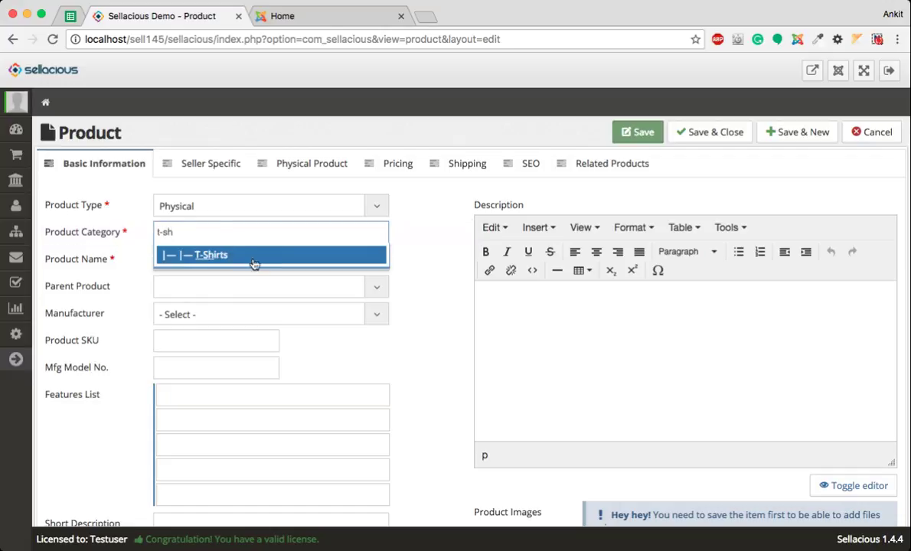
pyautogui.click(238, 258)
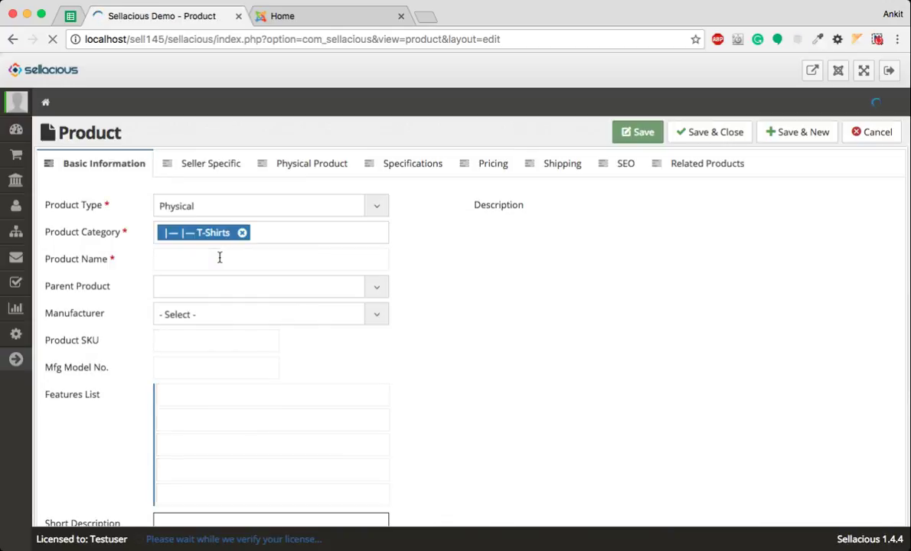
# Name the product 'Abc t-shirt' with features Fabric: Cotton and Color: Blue
pyautogui.click(219, 258)
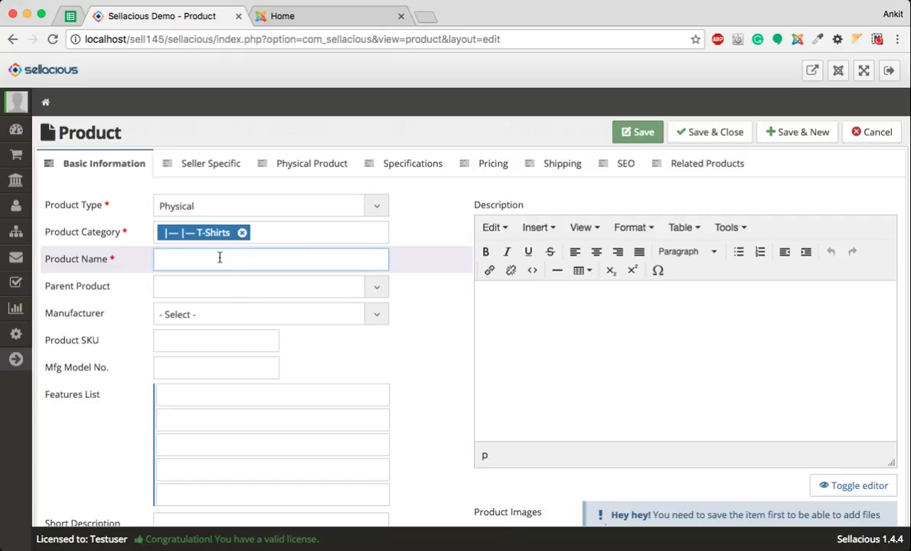
pyautogui.write('Abc ')
pyautogui.write('t-s')
pyautogui.write('hirt')
pyautogui.click(211, 396)
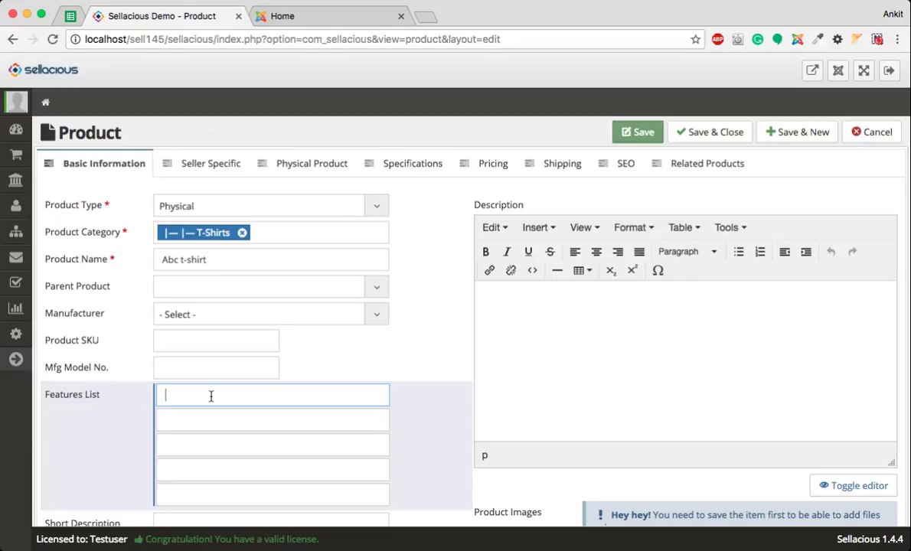
pyautogui.write('Fa')
pyautogui.press('Down')
pyautogui.press('Return')
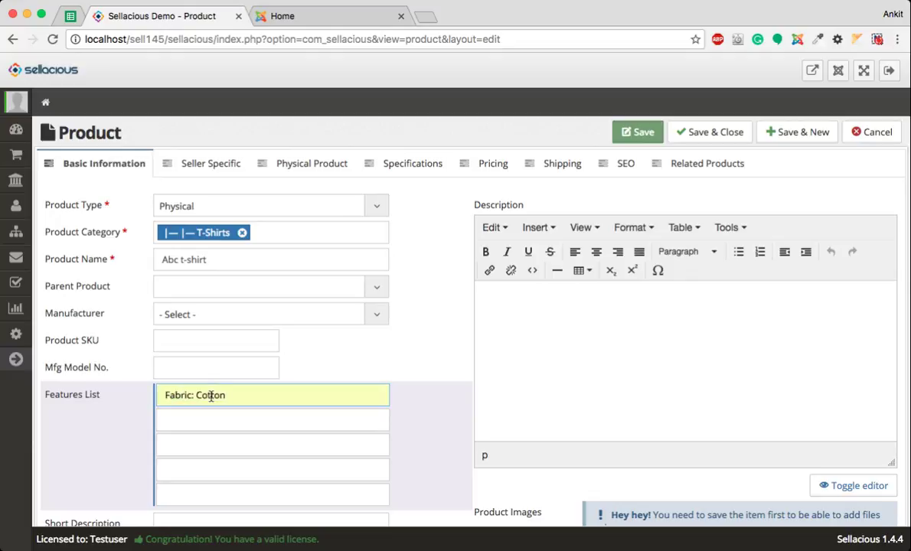
pyautogui.press('Tab')
pyautogui.write('C')
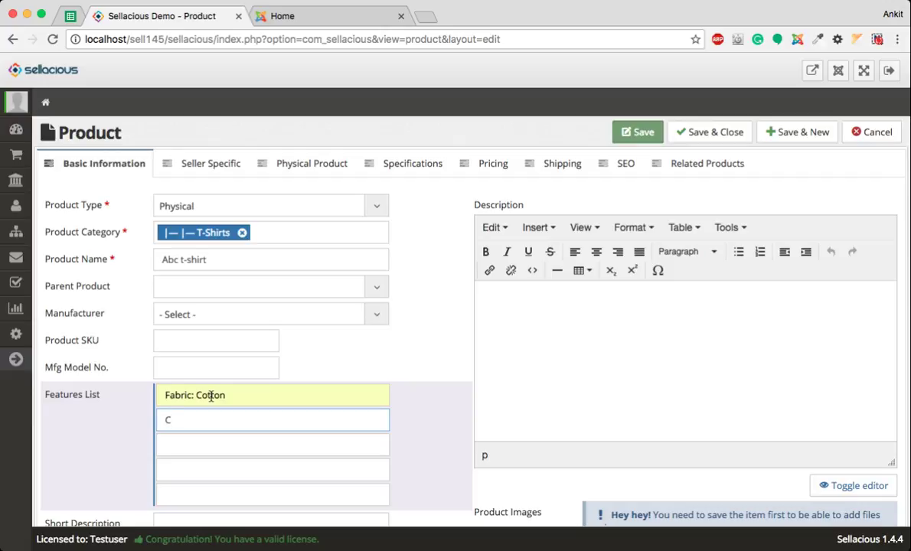
pyautogui.press('Down')
pyautogui.press('Return')
# Enter the description 'some desc here'
pyautogui.click(492, 395)
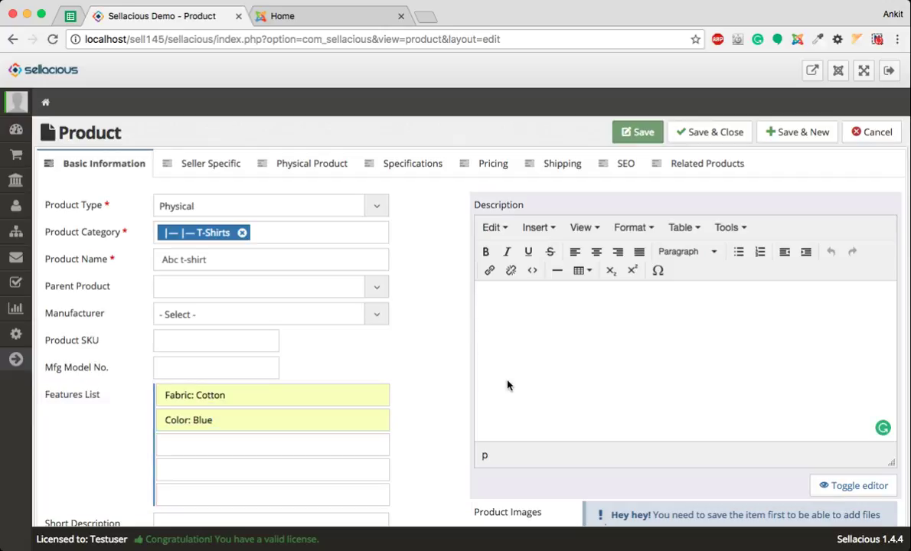
pyautogui.write('some de')
pyautogui.write('sc here')
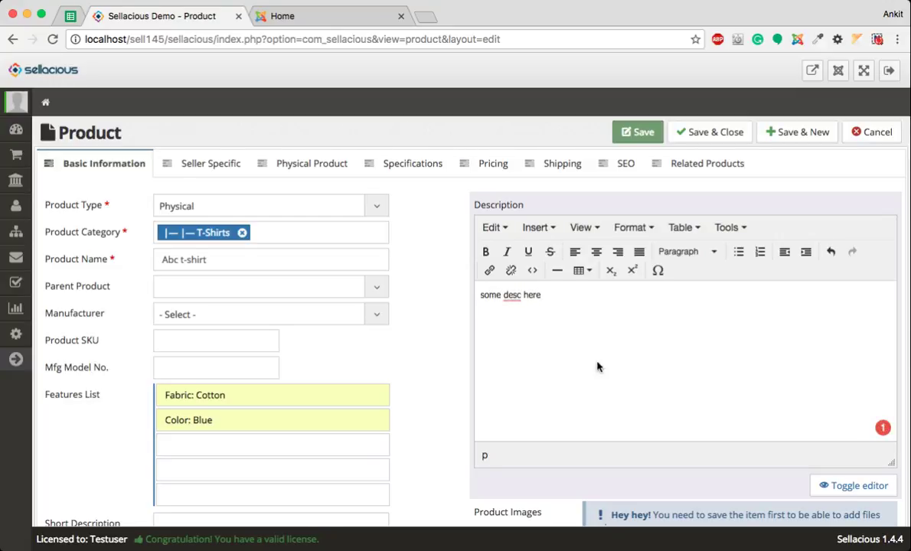
pyautogui.scroll(-2, 598, 367)
pyautogui.scroll(-3, 677, 372)
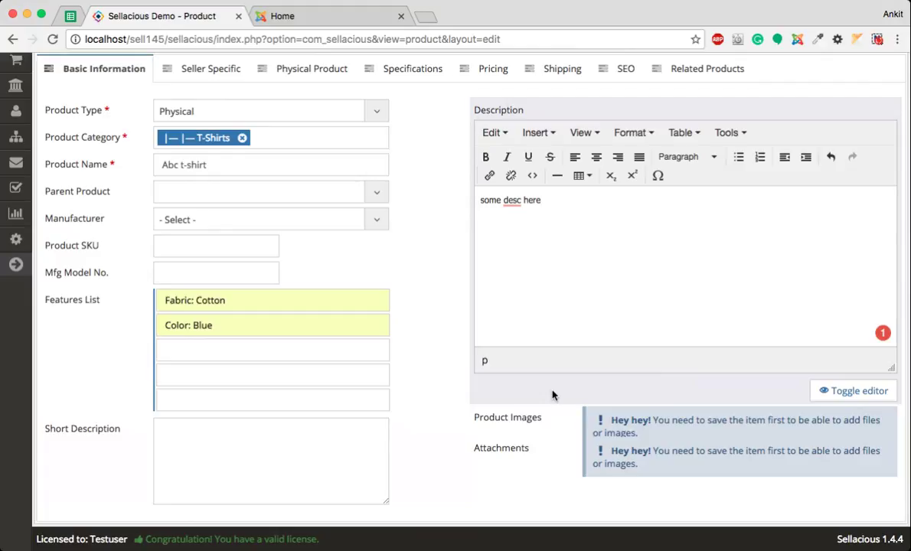
pyautogui.scroll(3, 551, 393)
pyautogui.scroll(-3, 552, 393)
pyautogui.scroll(3, 552, 394)
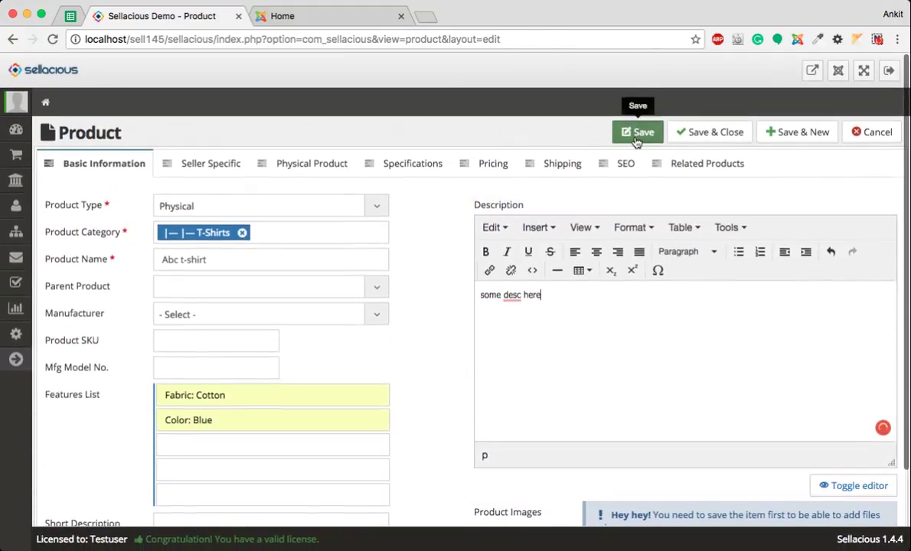
# Save the Abc t-shirt product and upload three images under Product Images
pyautogui.click(635, 136)
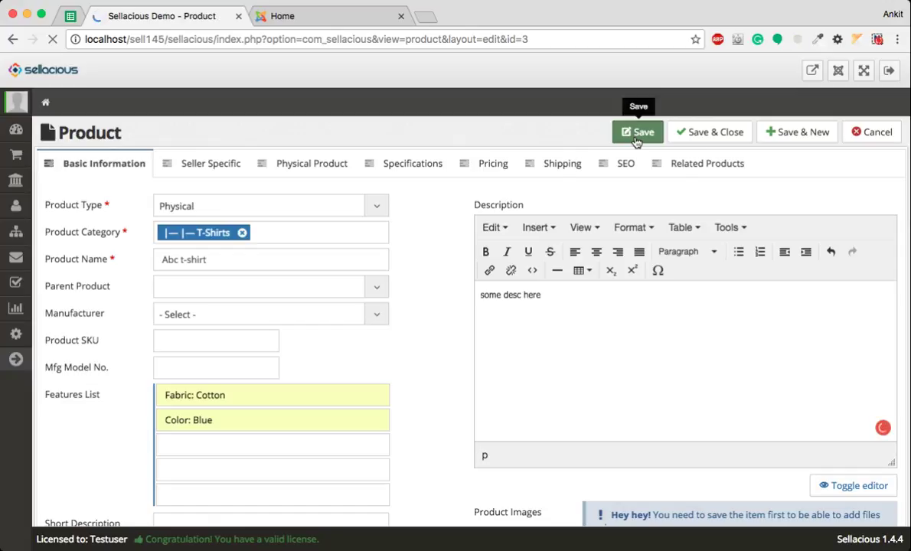
pyautogui.scroll(-5, 611, 280)
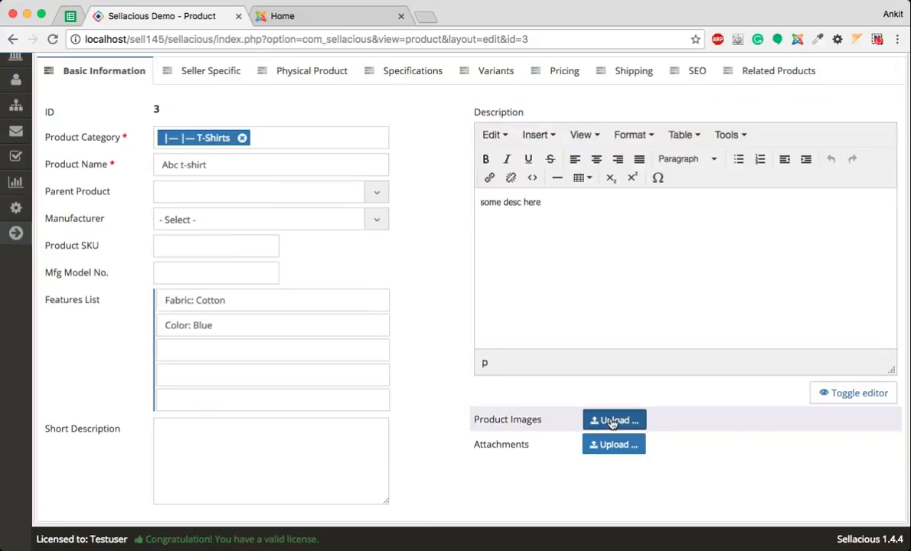
pyautogui.click(613, 421)
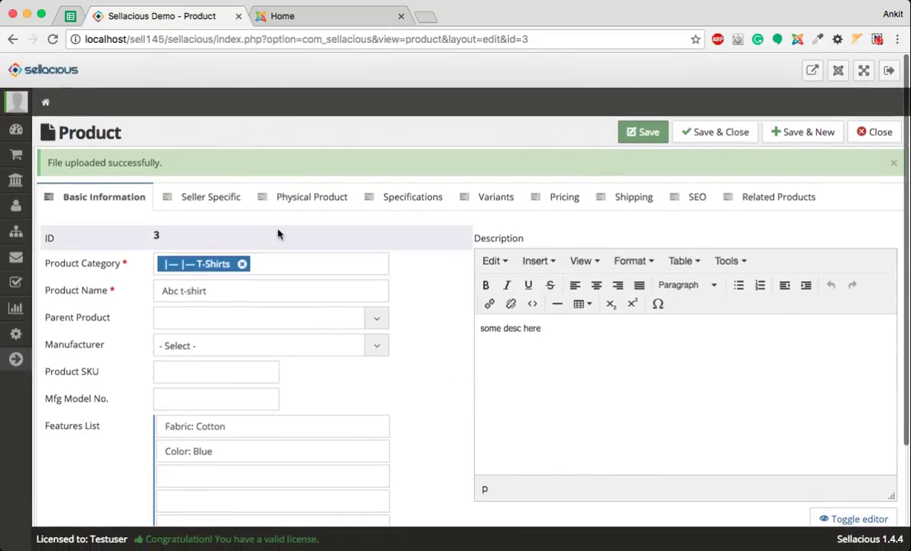
pyautogui.scroll(-3, 329, 265)
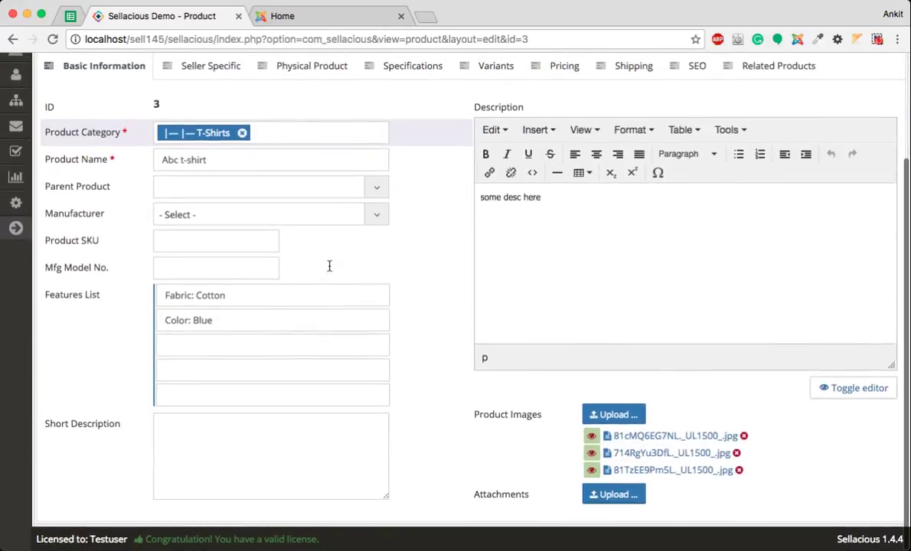
pyautogui.scroll(3, 330, 266)
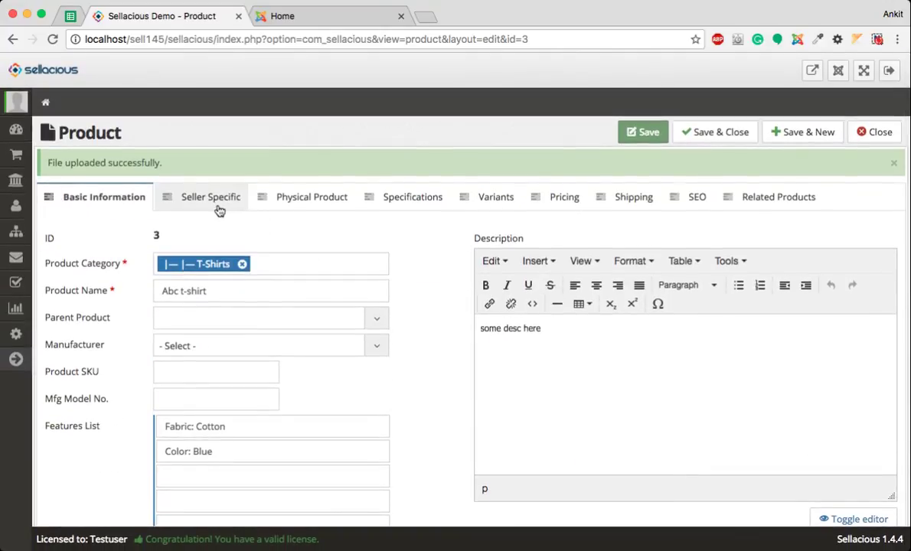
# In Seller Specific, set current stock to 10 and keep over-sales limit at 0
pyautogui.click(198, 162)
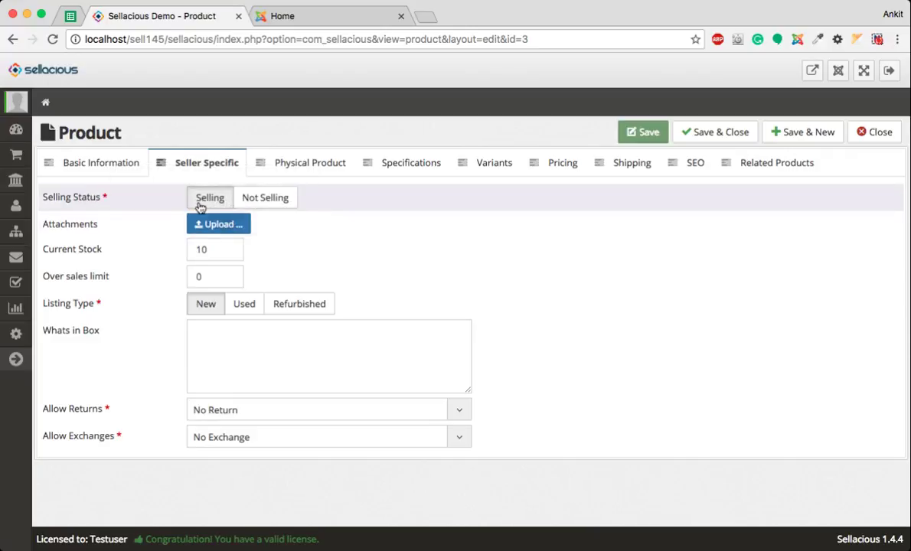
pyautogui.moveTo(215, 249)
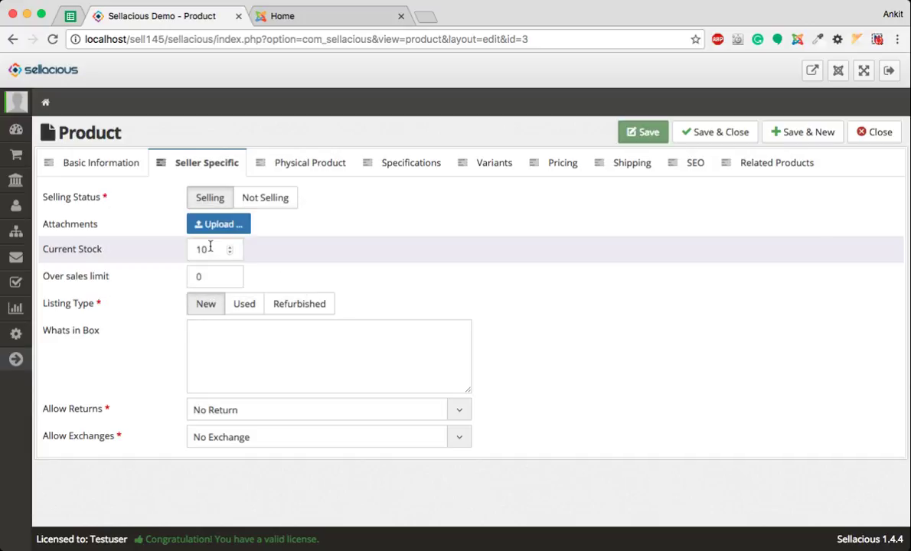
pyautogui.moveTo(210, 246); pyautogui.dragTo(190, 246)
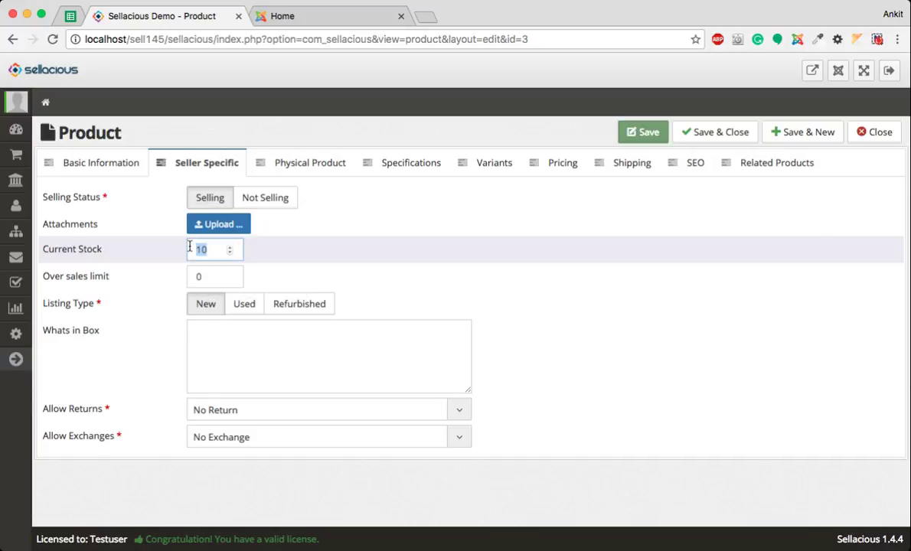
pyautogui.write('10')
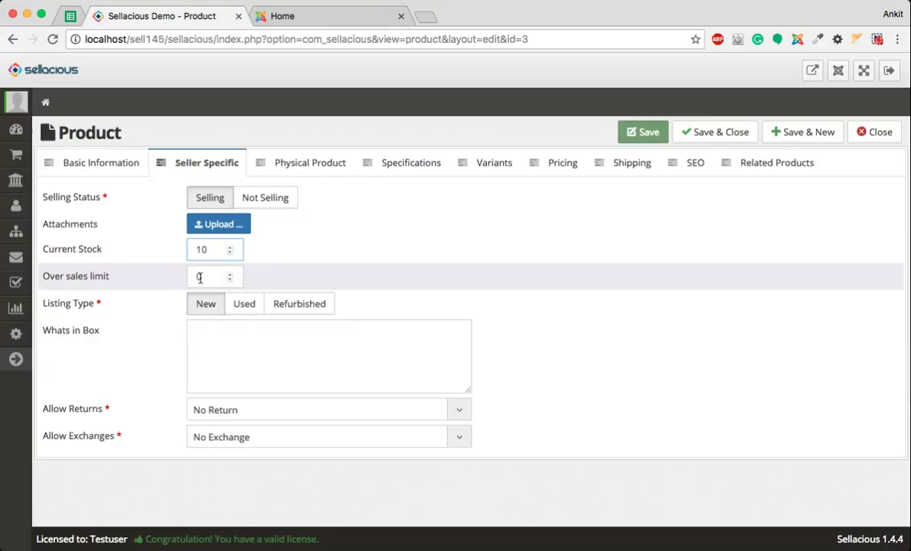
pyautogui.moveTo(203, 277); pyautogui.dragTo(191, 278)
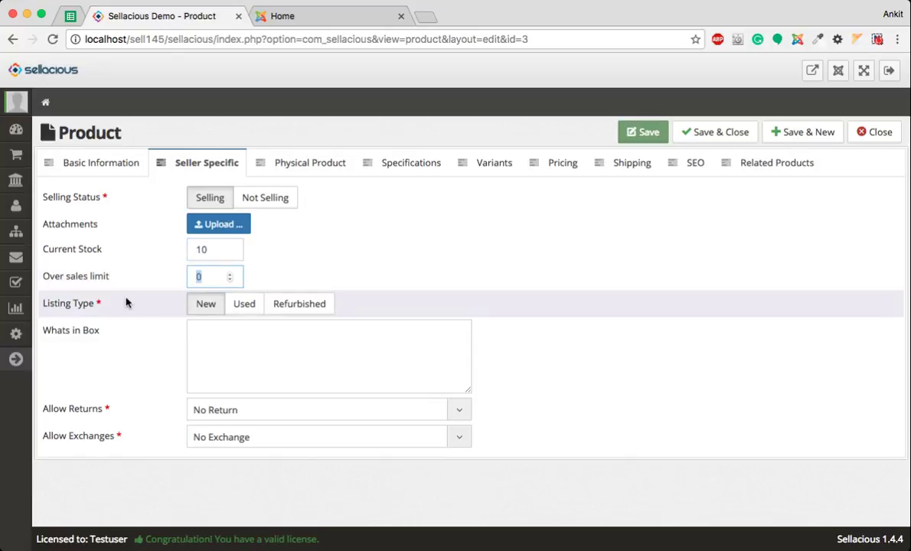
pyautogui.click(127, 304)
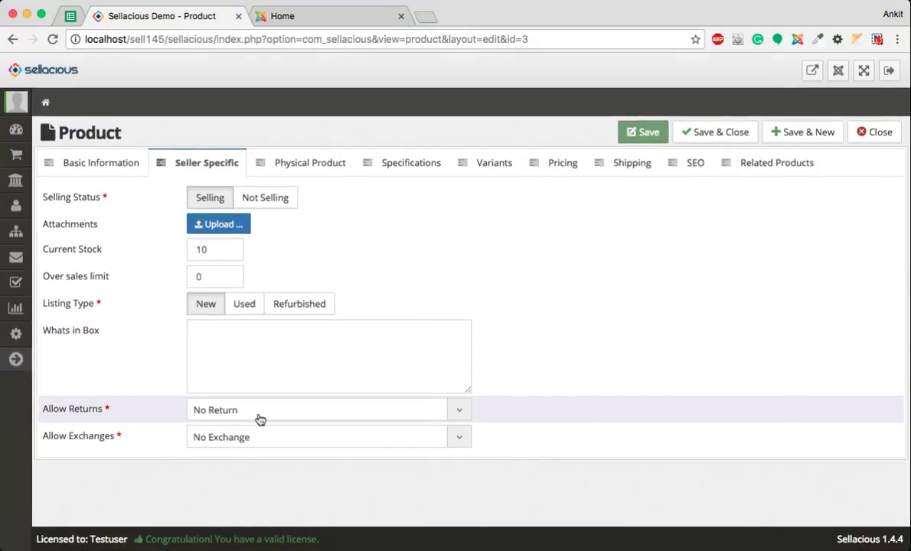
# Set Allow Returns to No Return after briefly choosing 10 Days Return
pyautogui.click(245, 413)
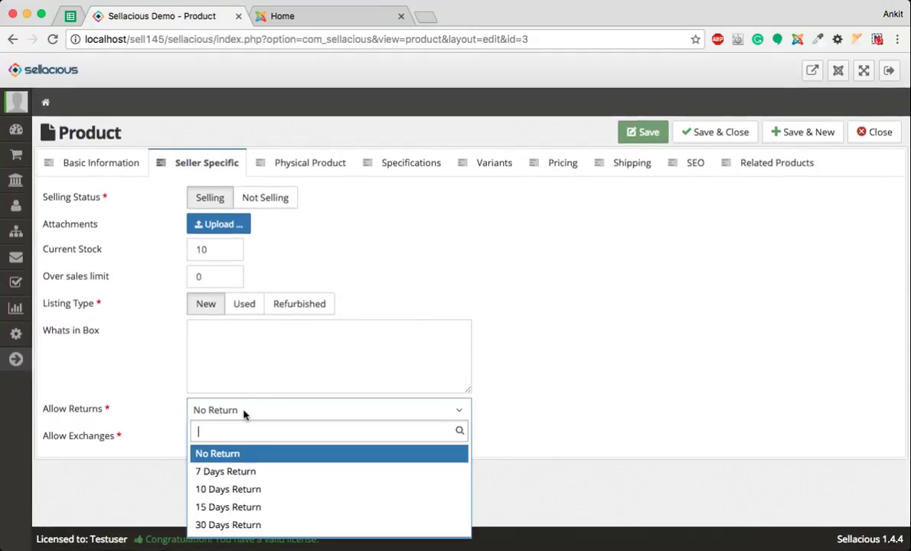
pyautogui.click(238, 489)
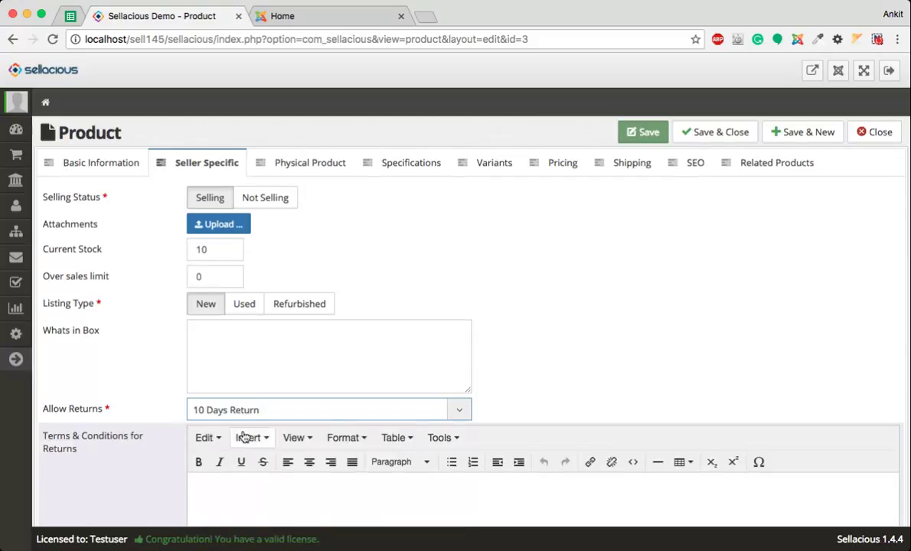
pyautogui.scroll(-5, 208, 392)
pyautogui.click(244, 347)
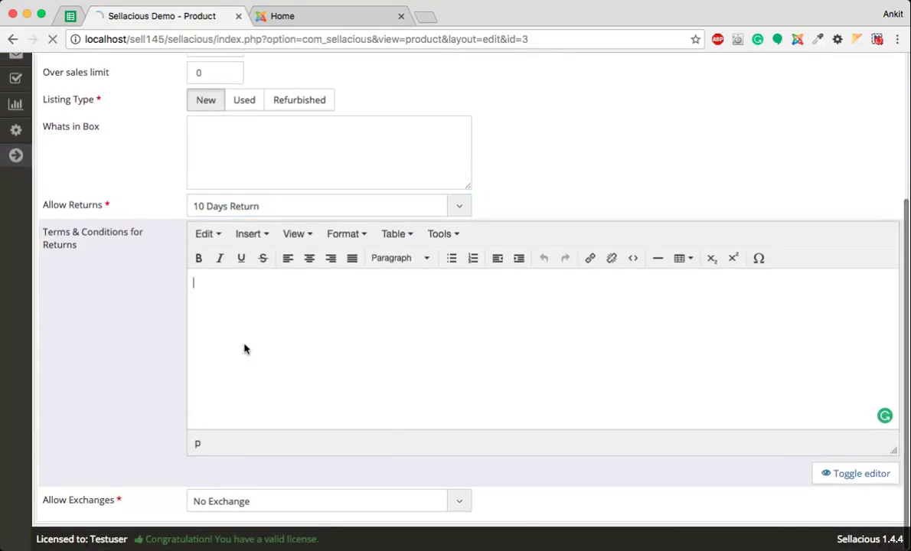
pyautogui.click(238, 205)
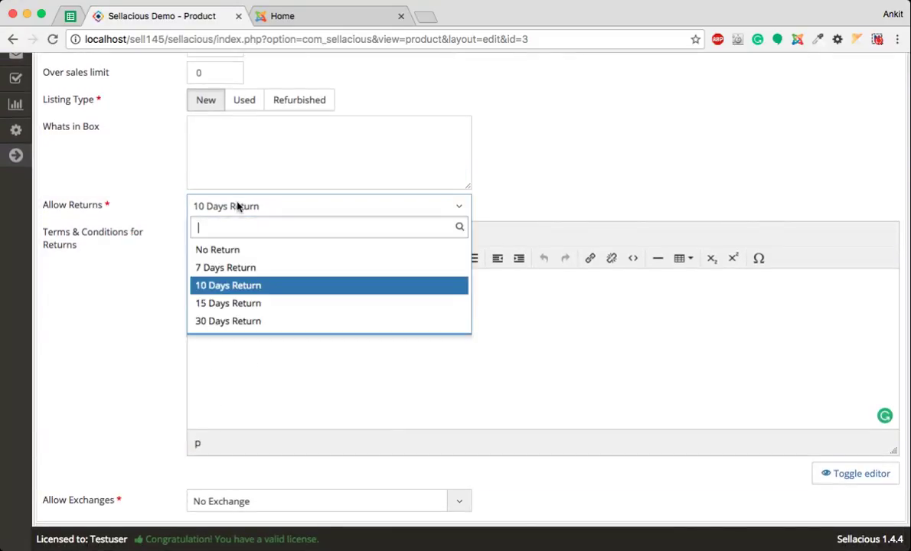
pyautogui.click(230, 253)
pyautogui.scroll(2, 311, 256)
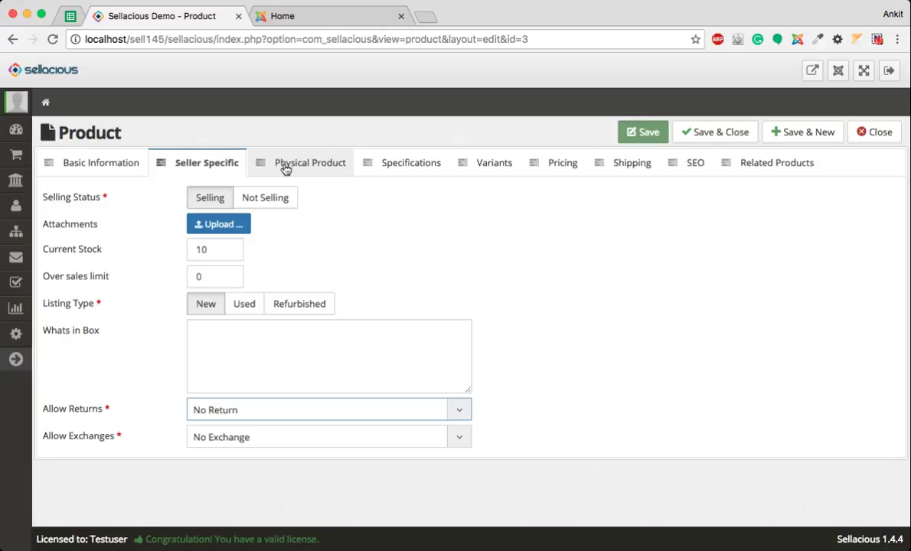
# In Physical Product, set the length unit to Inch for a 32-inch length
pyautogui.click(285, 166)
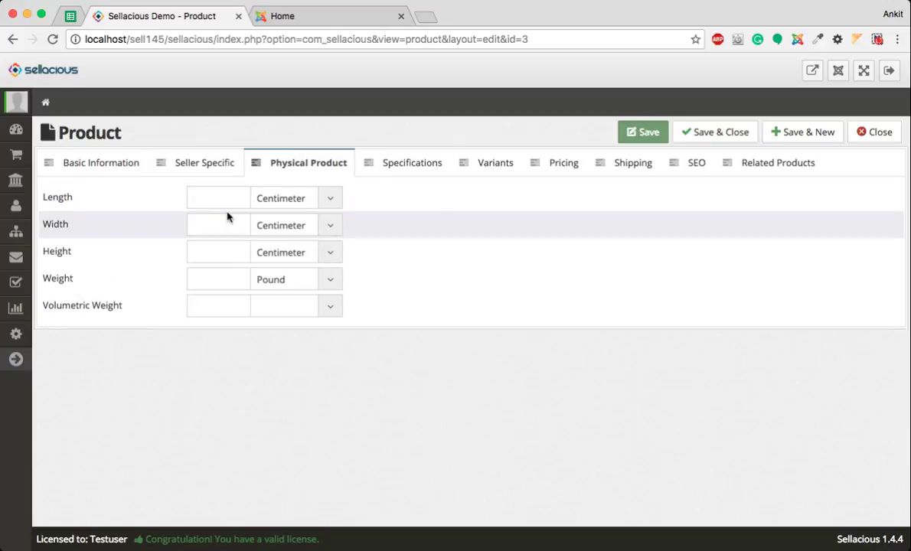
pyautogui.click(206, 199)
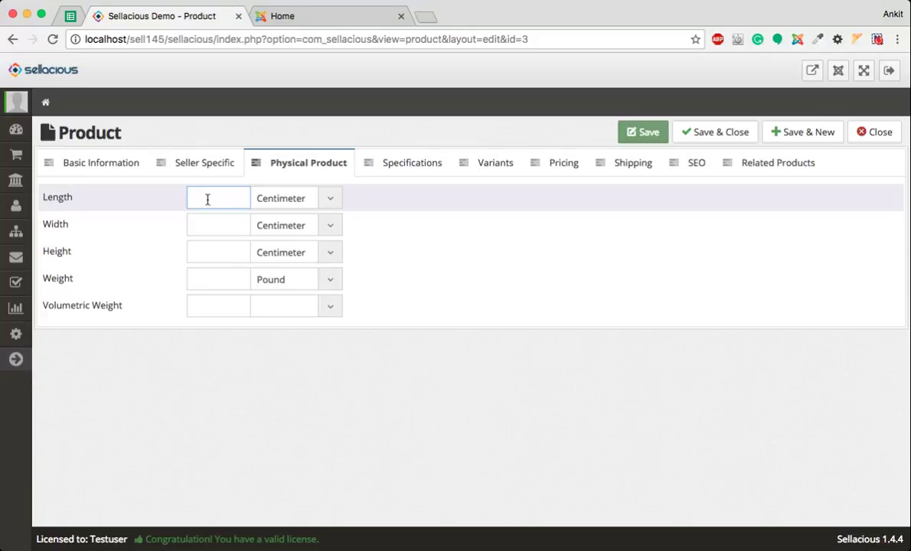
pyautogui.click(290, 197)
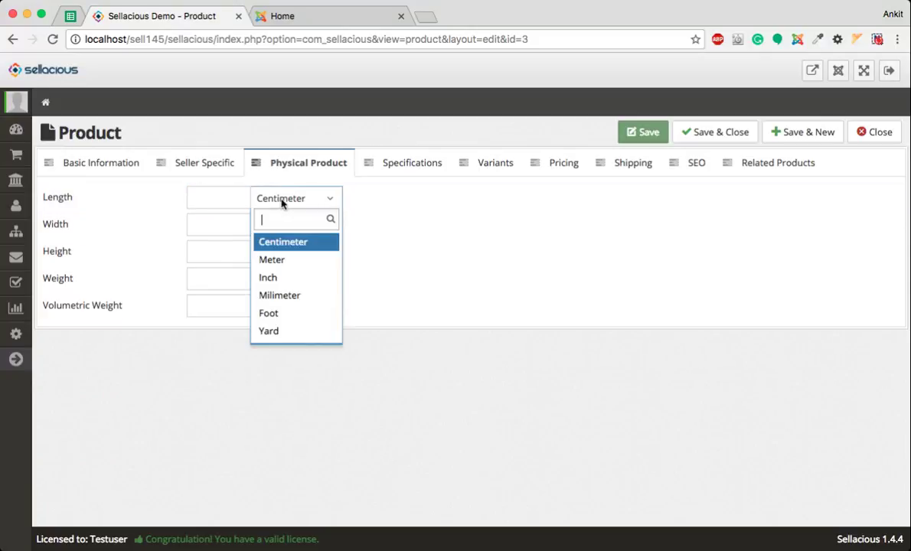
pyautogui.click(277, 279)
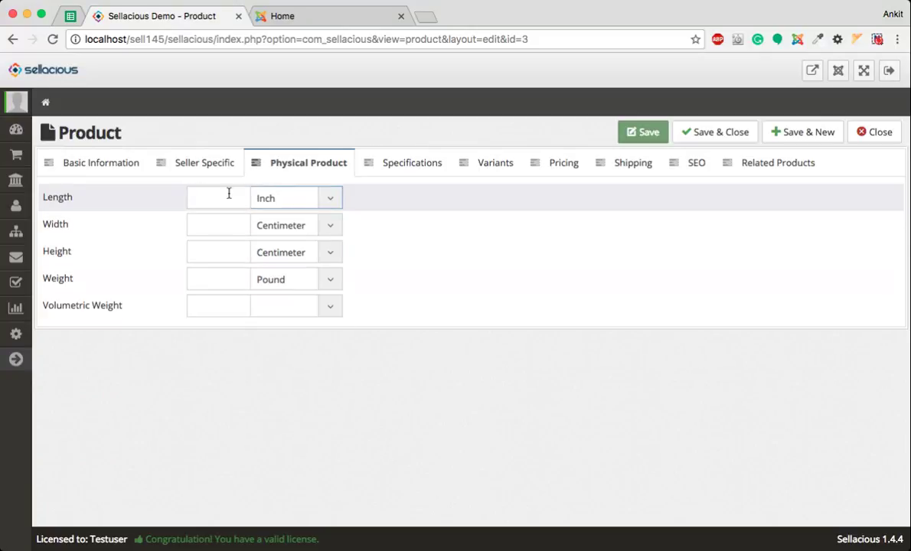
pyautogui.click(223, 195)
pyautogui.write('32')
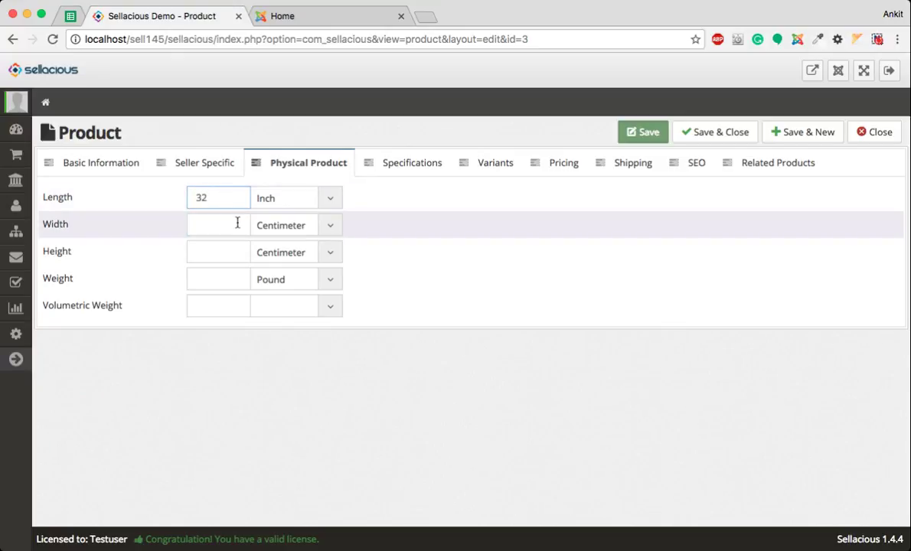
# Look through the Specifications fields without filling them, then view the empty Variants section
pyautogui.click(383, 164)
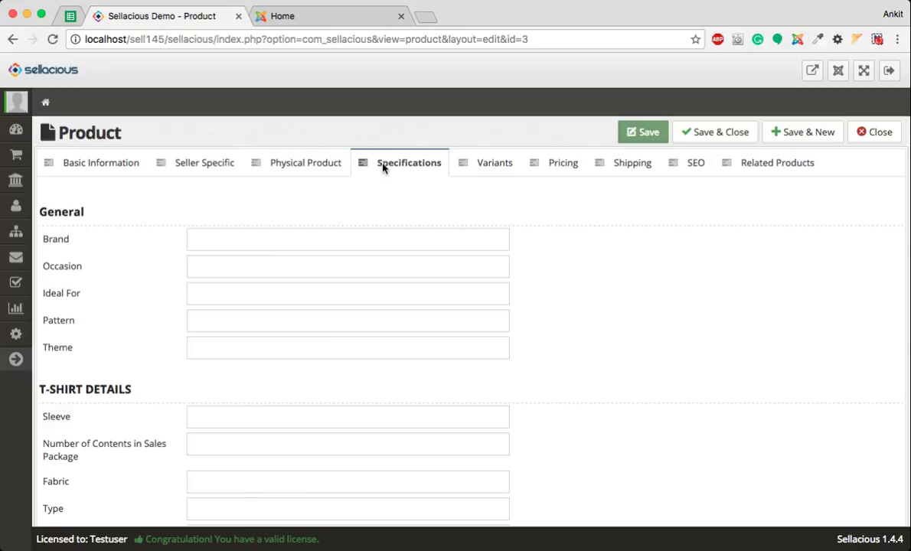
pyautogui.scroll(-3, 140, 310)
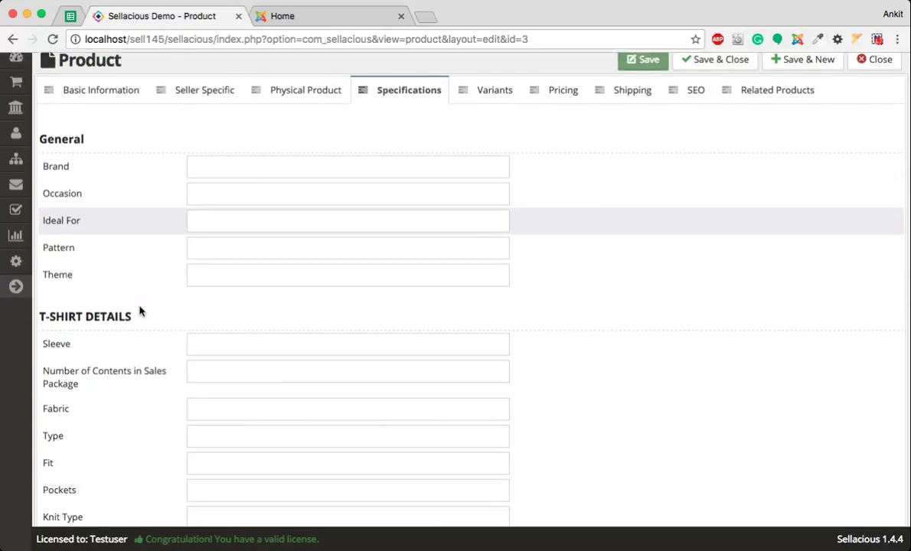
pyautogui.scroll(3, 140, 310)
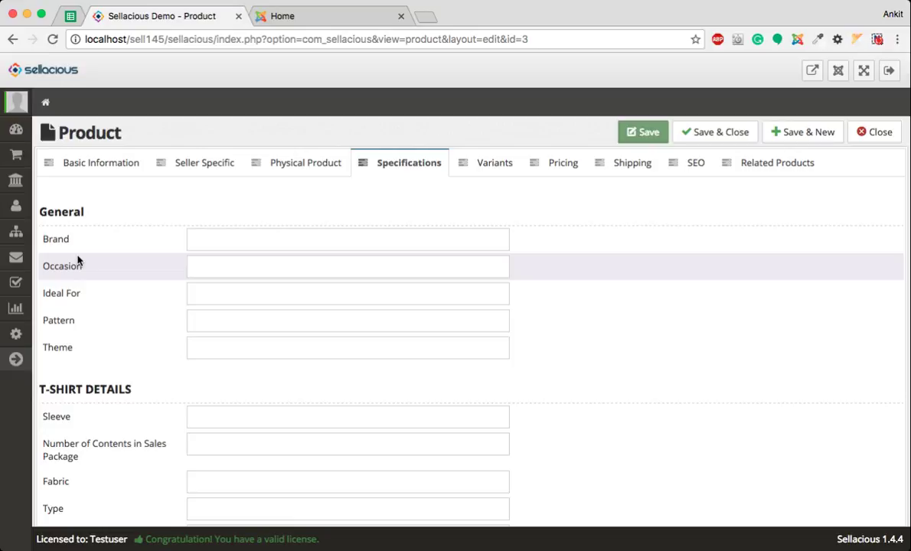
pyautogui.scroll(-3, 102, 349)
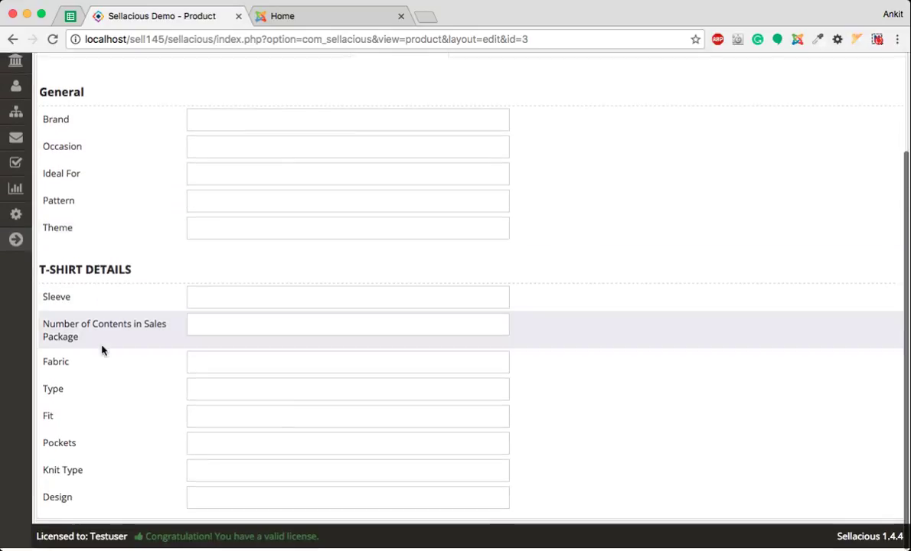
pyautogui.scroll(3, 126, 325)
pyautogui.scroll(-3, 228, 285)
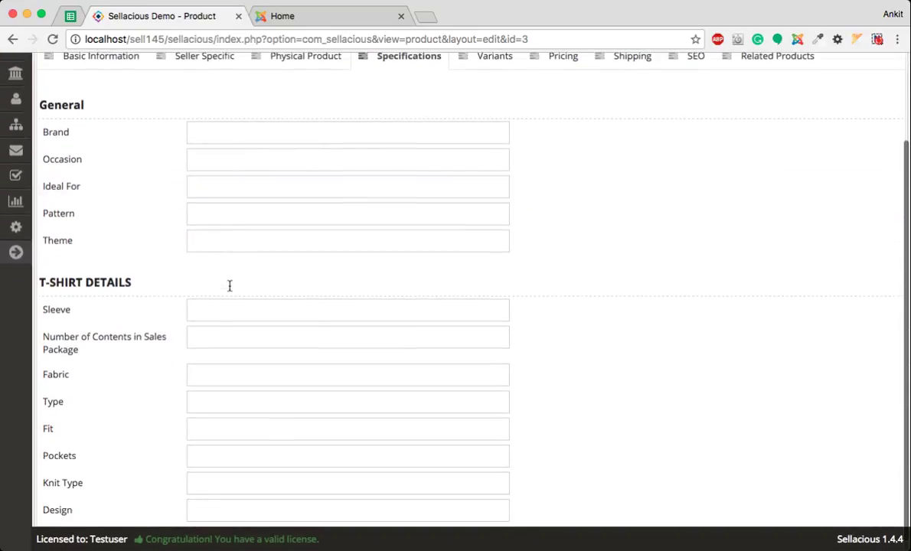
pyautogui.scroll(3, 321, 229)
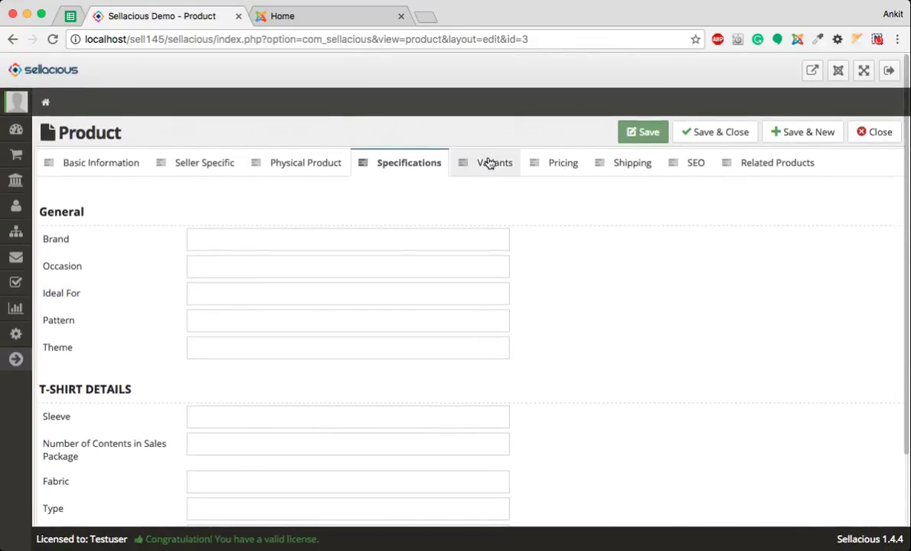
pyautogui.click(489, 164)
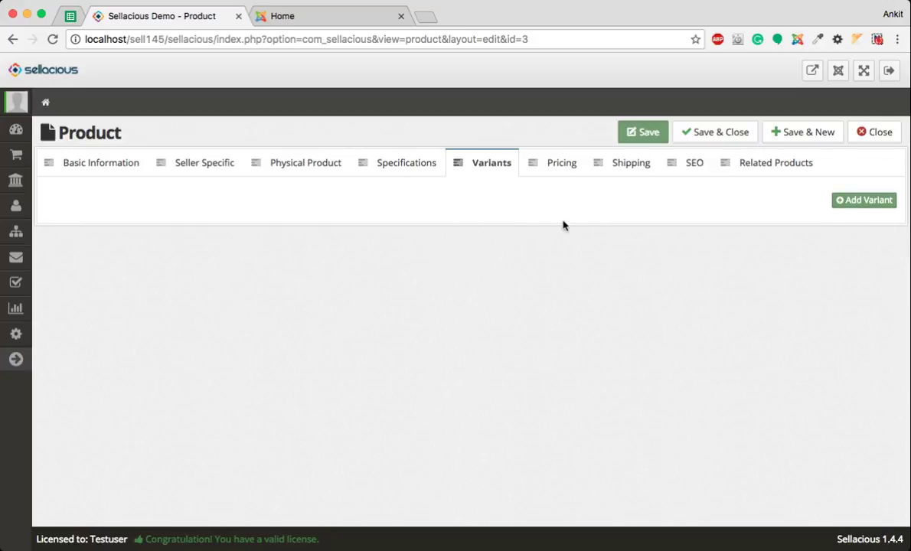
# In Pricing, enter cost price 10, profit margin 20 and list price 30
pyautogui.click(553, 166)
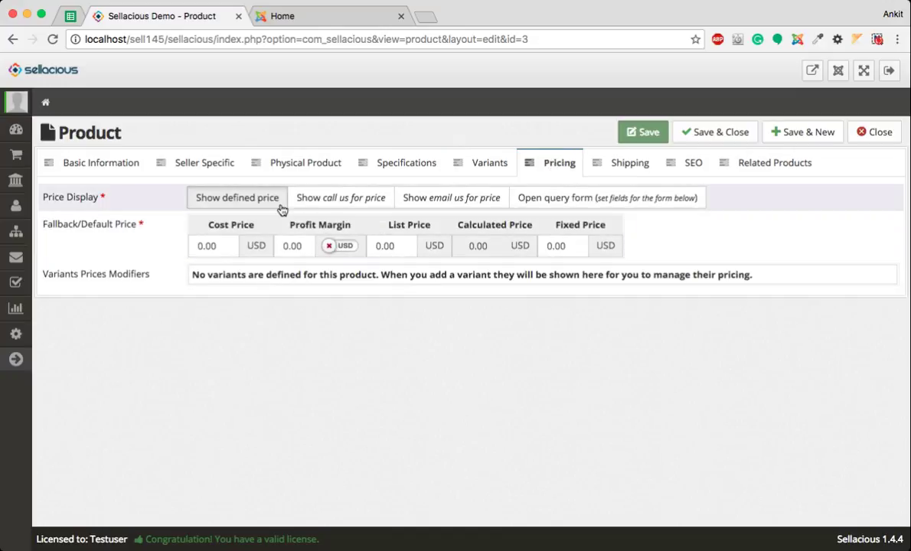
pyautogui.click(199, 245)
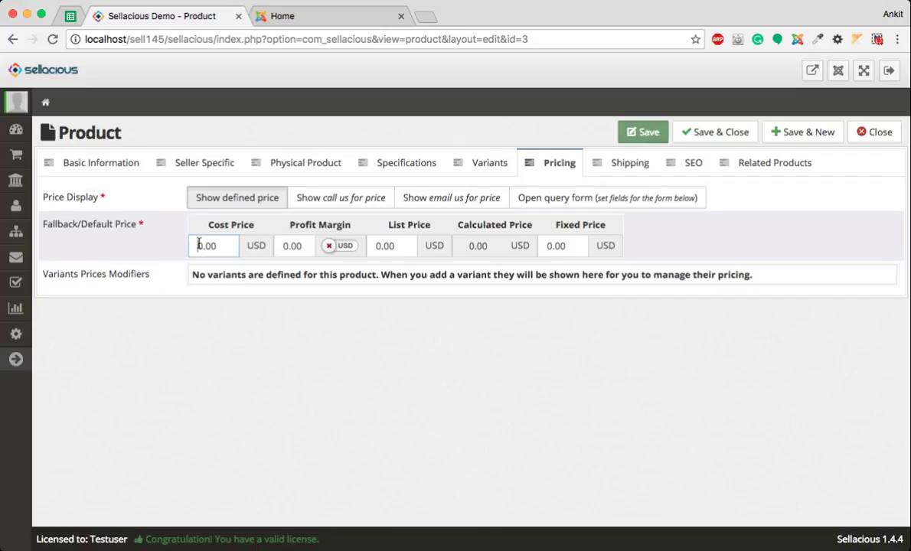
pyautogui.write('1')
pyautogui.click(282, 245)
pyautogui.write('2')
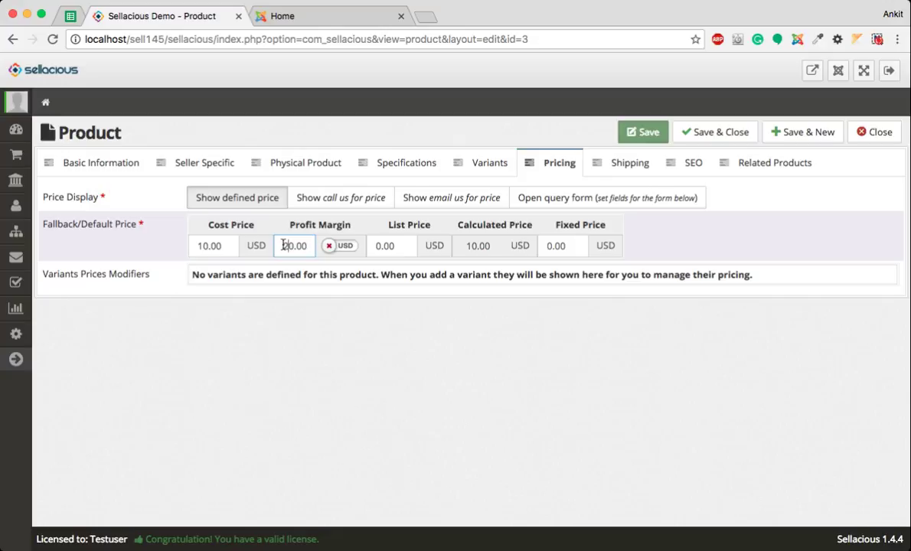
pyautogui.click(375, 245)
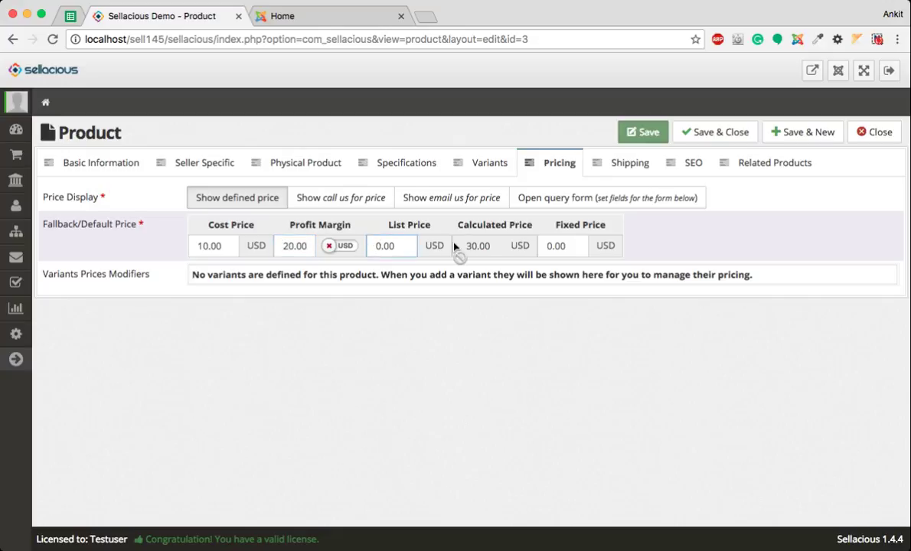
pyautogui.write('3')
# Leave Shipping and SEO unchanged (alias abc-t-shirt-2, blank meta fields) and go to Related Products
pyautogui.click(605, 163)
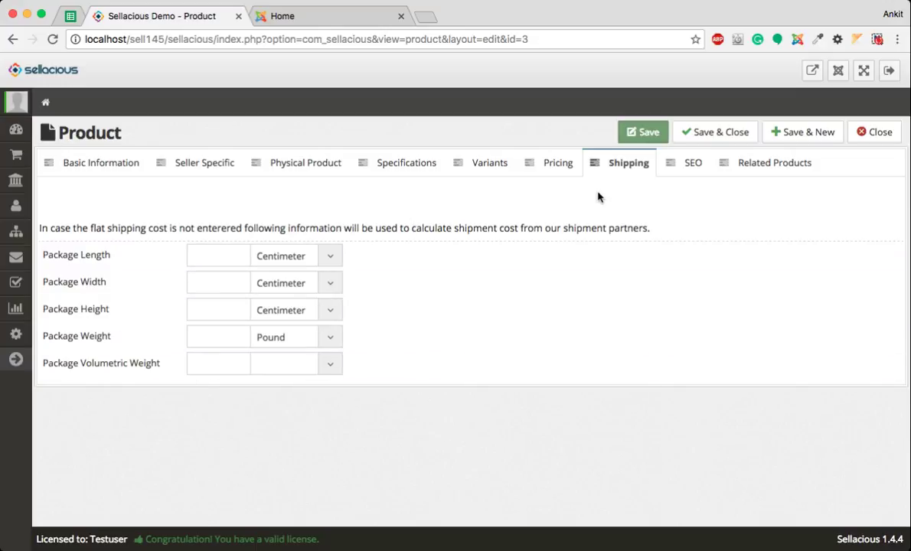
pyautogui.click(685, 167)
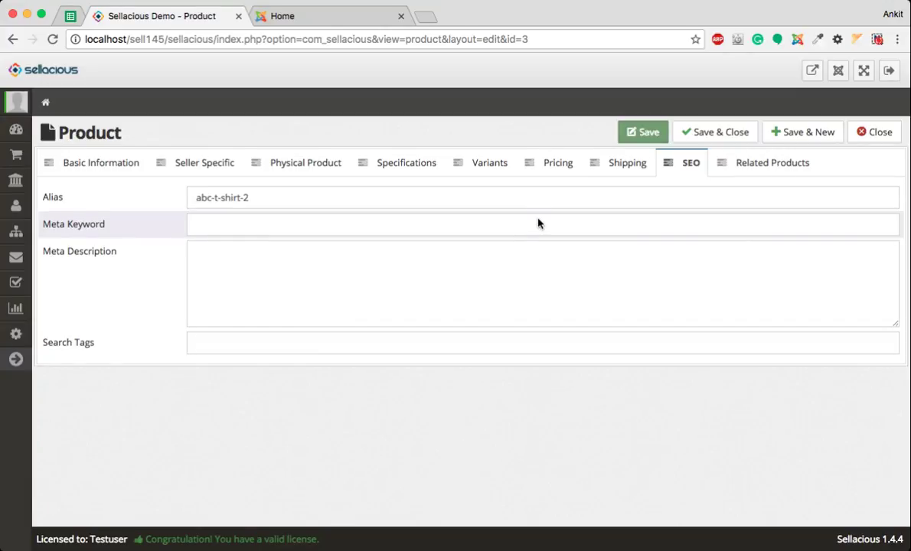
pyautogui.click(264, 202)
pyautogui.click(234, 270)
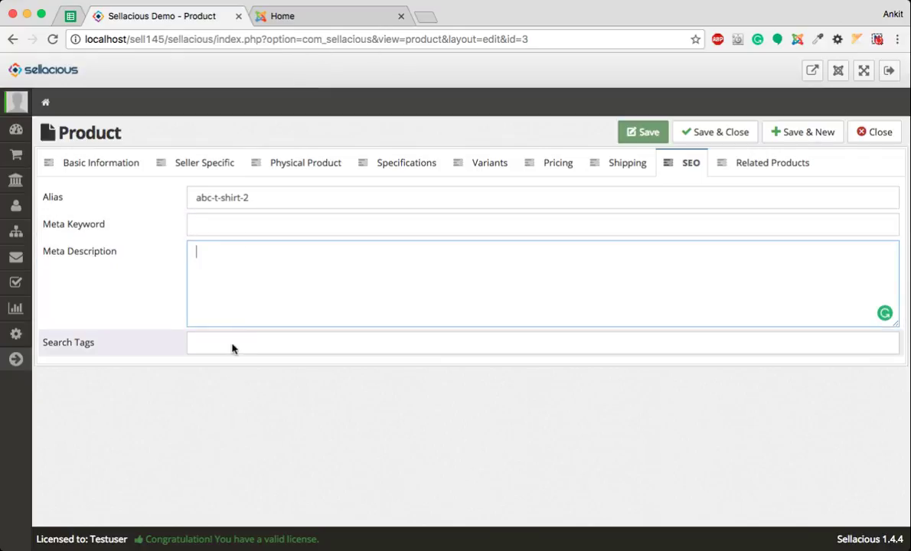
pyautogui.click(769, 161)
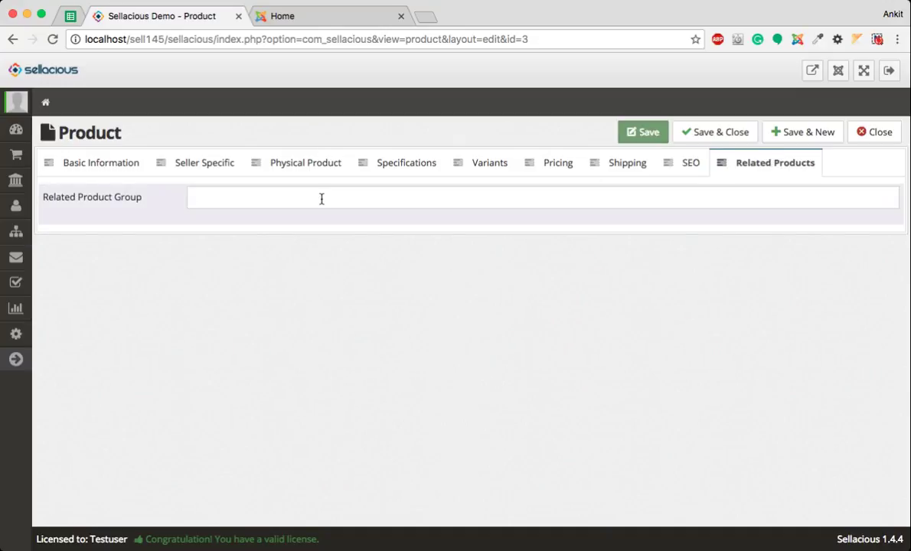
pyautogui.click(322, 199)
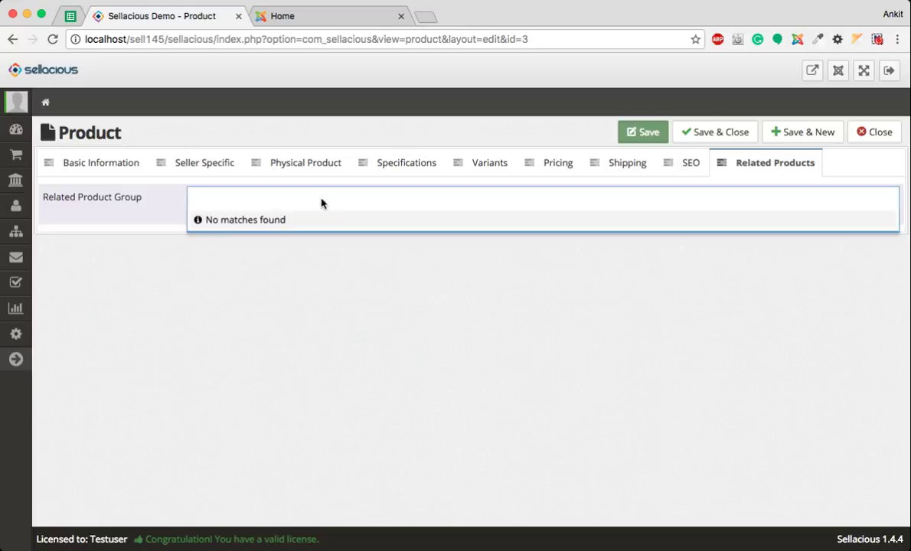
pyautogui.click(321, 199)
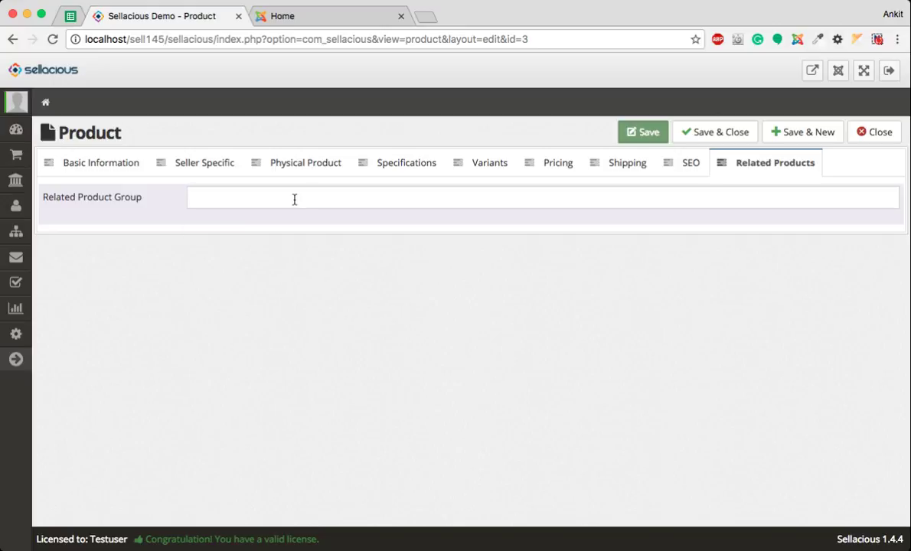
# Save and close the t-shirt, then clear the Trashed status filter to see it listed at $30.00
pyautogui.click(682, 139)
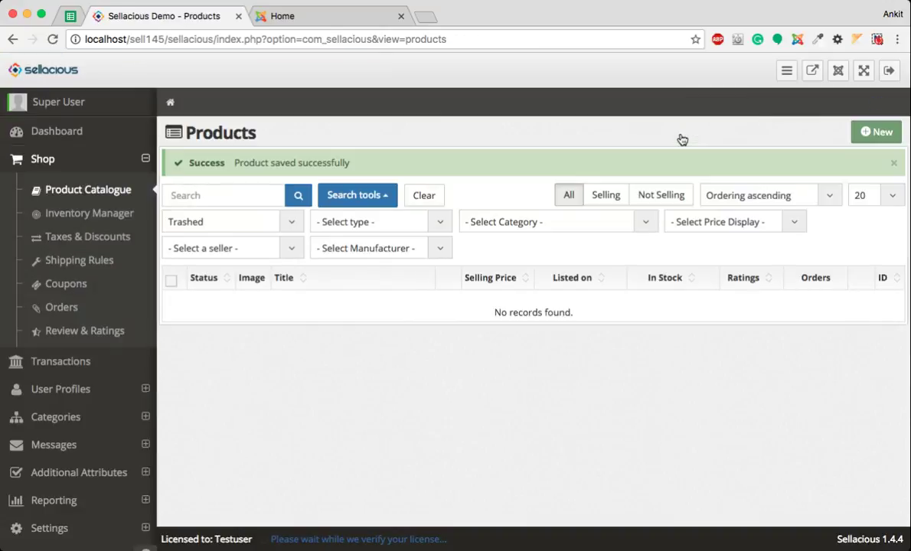
pyautogui.click(219, 225)
pyautogui.click(211, 263)
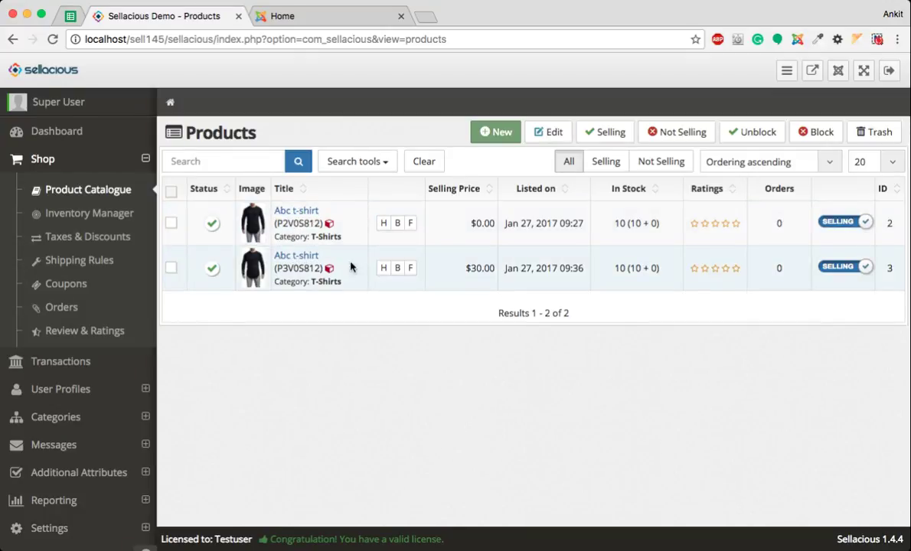
pyautogui.doubleClick(468, 267)
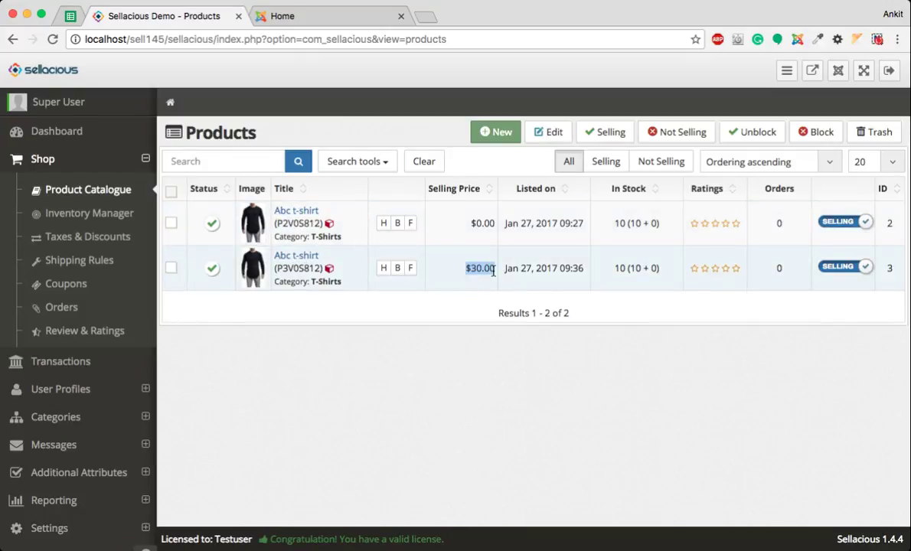
# Go to the storefront home page and follow the Shop link in the Main Menu
pyautogui.click(295, 18)
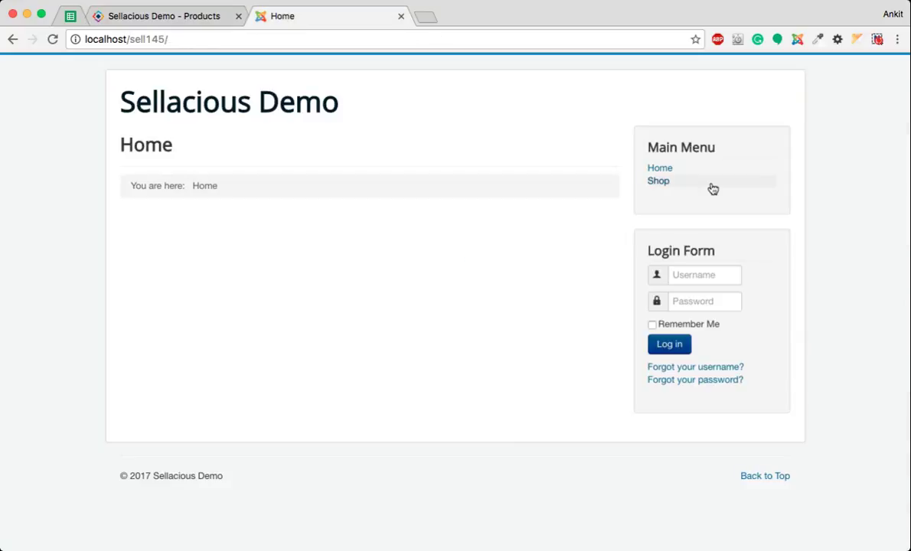
pyautogui.click(663, 182)
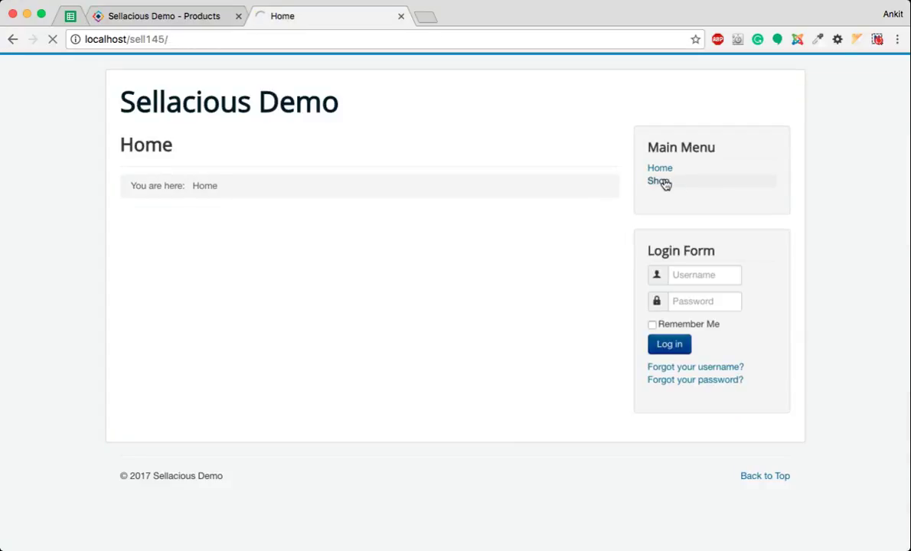